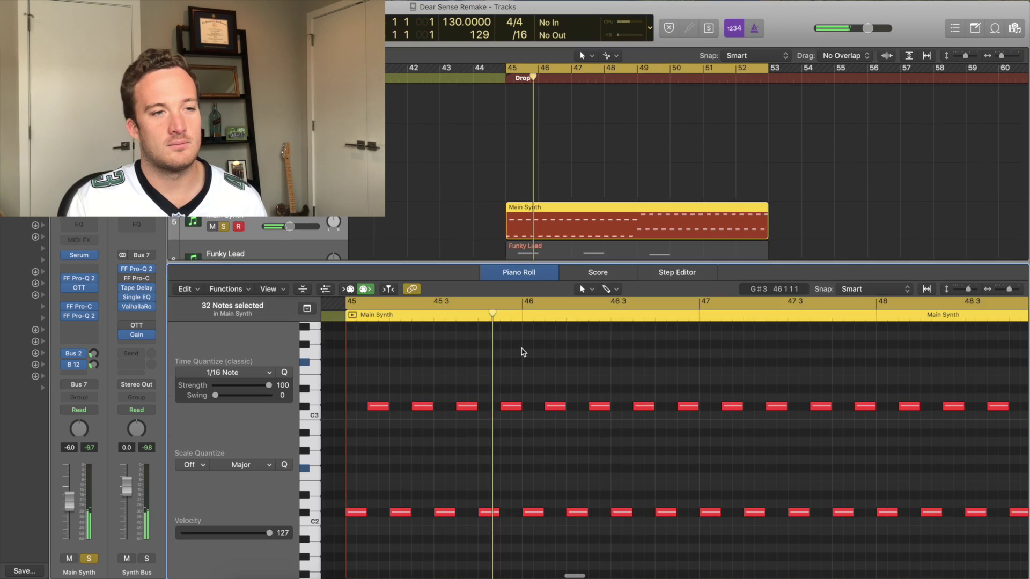
Stop playback and bring up the Main Synth track's Serum window over the arrangement.
{"action": "key", "text": "space"}
{"action": "key", "text": "super+Left"}
{"action": "key", "text": "super+Left"}
{"action": "key", "text": "super+Left"}
{"action": "key", "text": "super+Left"}
{"action": "key", "text": "super+Left"}
{"action": "key", "text": "super+Left"}
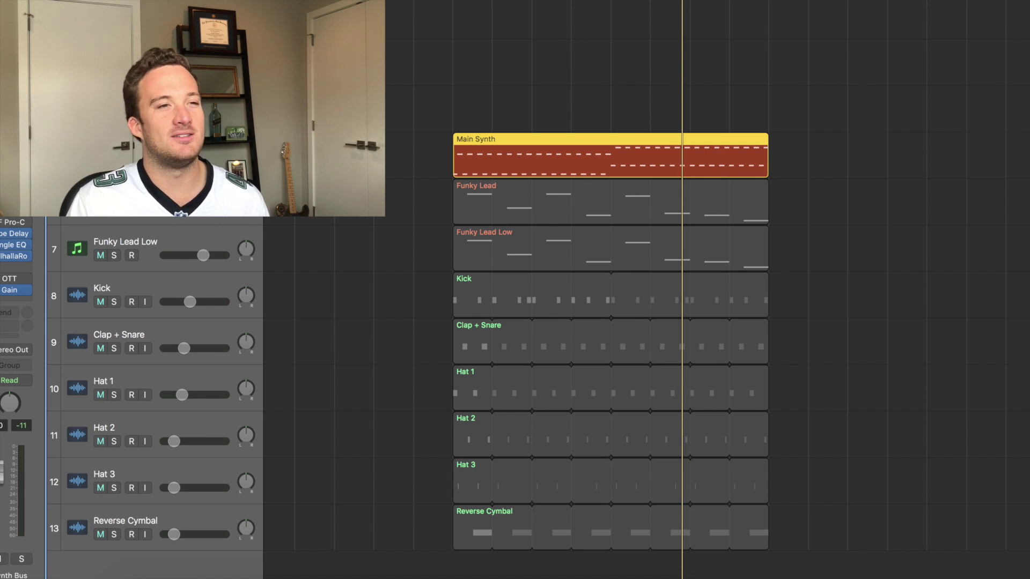
{"action": "key", "text": "v"}
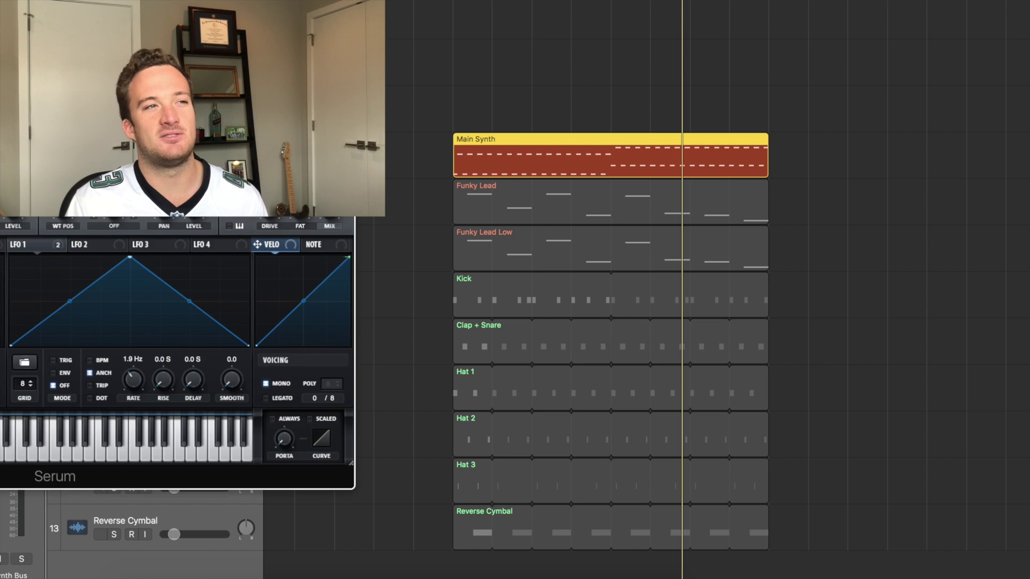
{"action": "left_click_drag", "start_coordinate": [104, 0], "coordinate": [757, 43]}
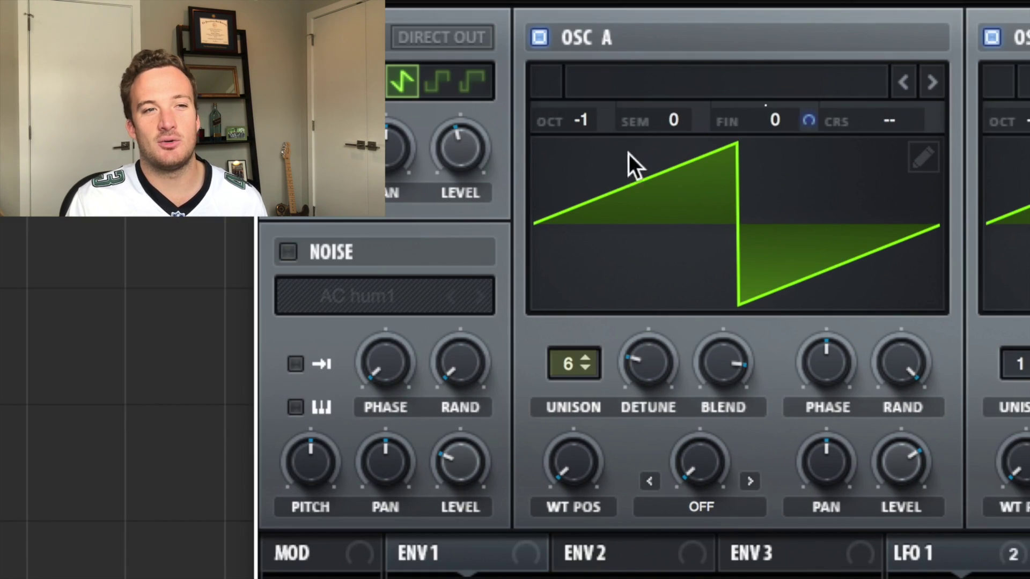
Review oscillator A's unison and detune, and try different LFO 1 modulation amounts on the oscillators' fine tuning.
{"action": "left_click", "coordinate": [576, 369]}
{"action": "left_click", "coordinate": [648, 373]}
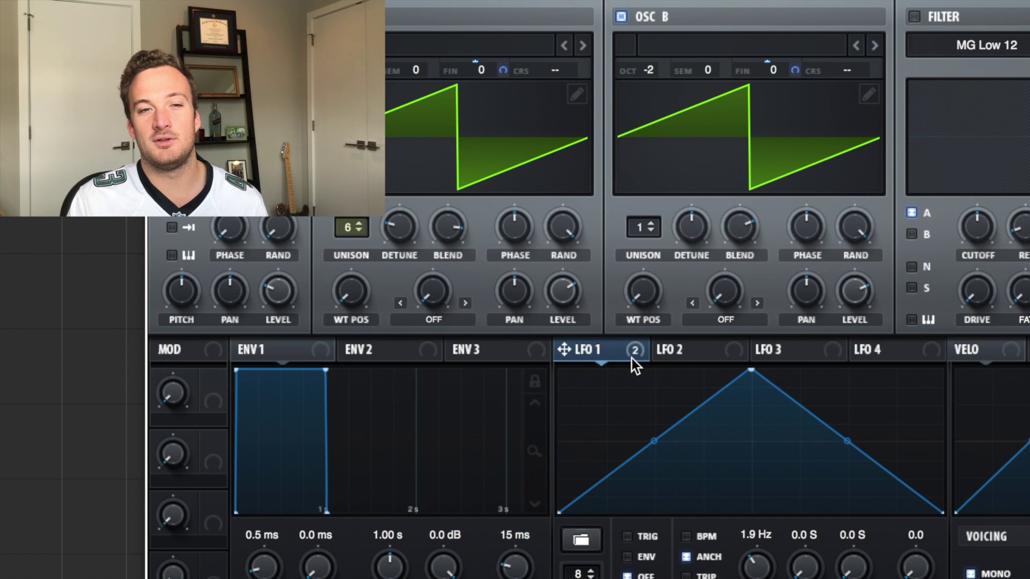
{"action": "left_click_drag", "start_coordinate": [563, 349], "coordinate": [507, 69]}
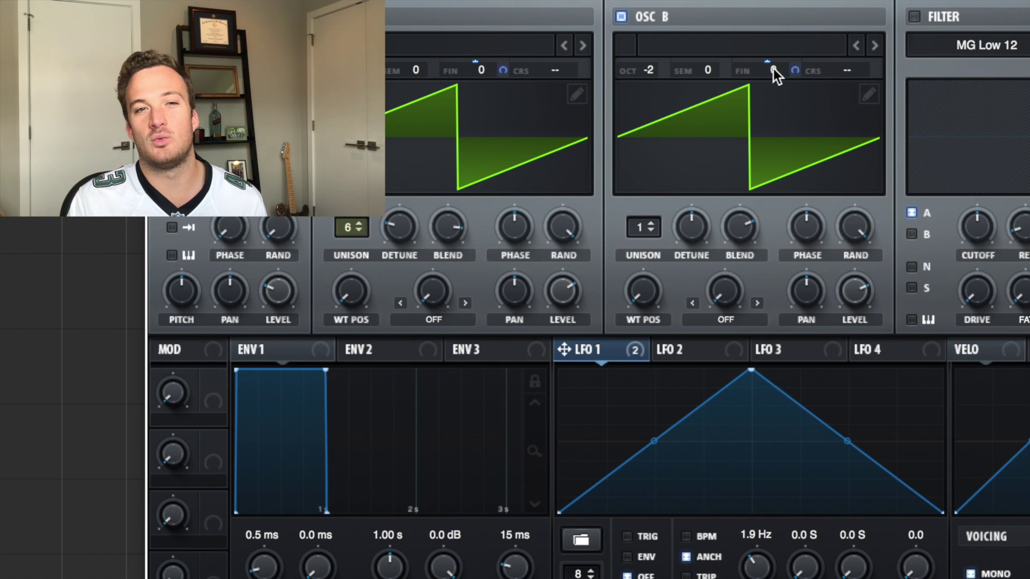
{"action": "left_click_drag", "start_coordinate": [794, 72], "coordinate": [794, 71]}
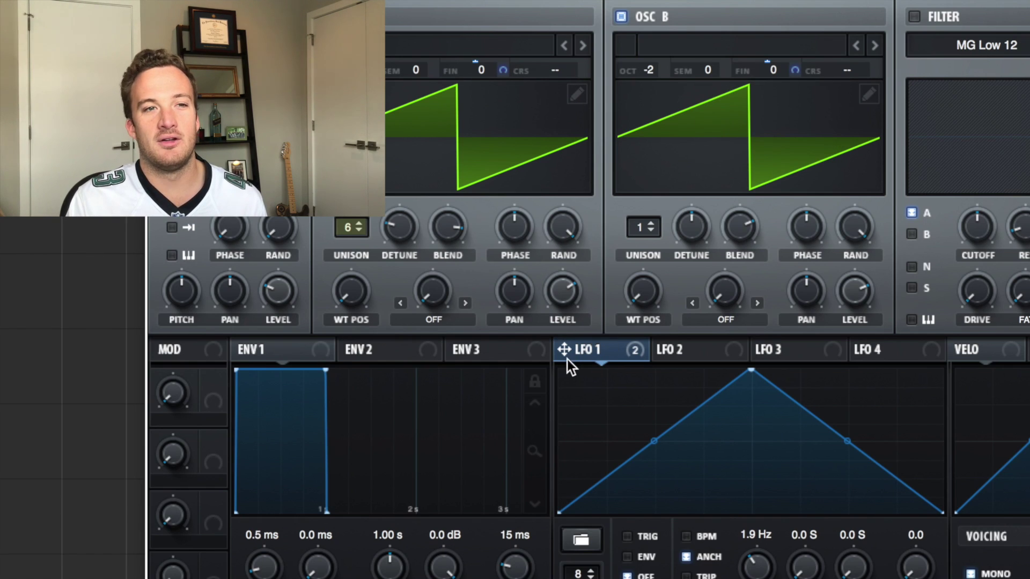
{"action": "mouse_move", "coordinate": [558, 354]}
{"action": "left_click_drag", "start_coordinate": [559, 351], "coordinate": [793, 48]}
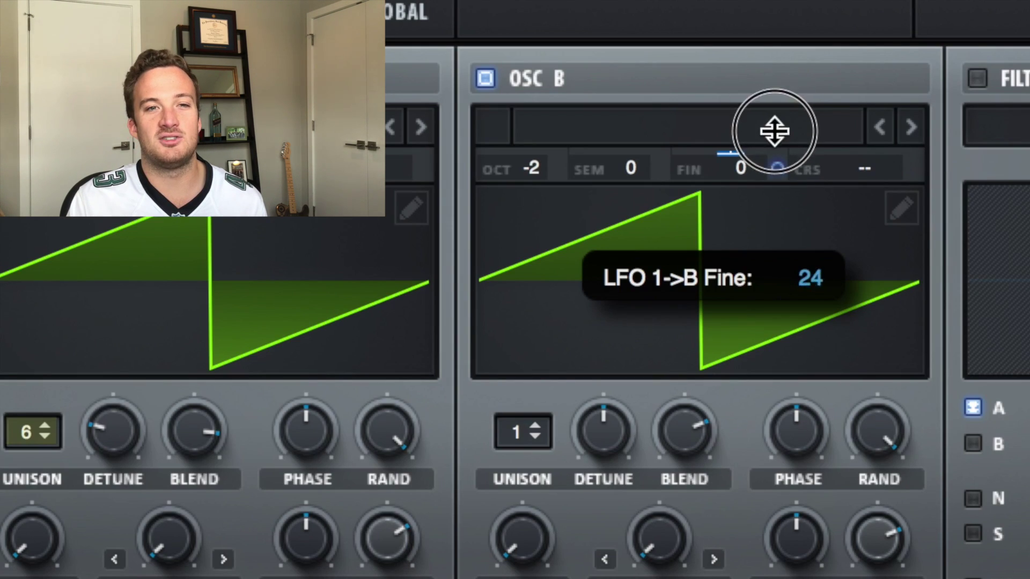
{"action": "left_click_drag", "start_coordinate": [775, 130], "coordinate": [776, 166]}
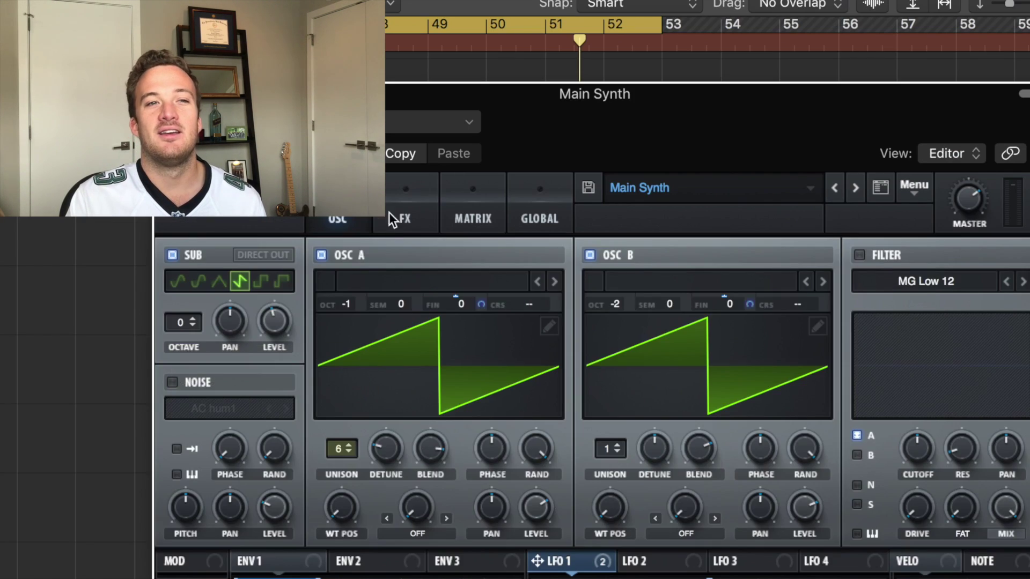
Show Serum's effects page and examine the HardClip distortion on the Main Synth.
{"action": "left_click", "coordinate": [865, 135]}
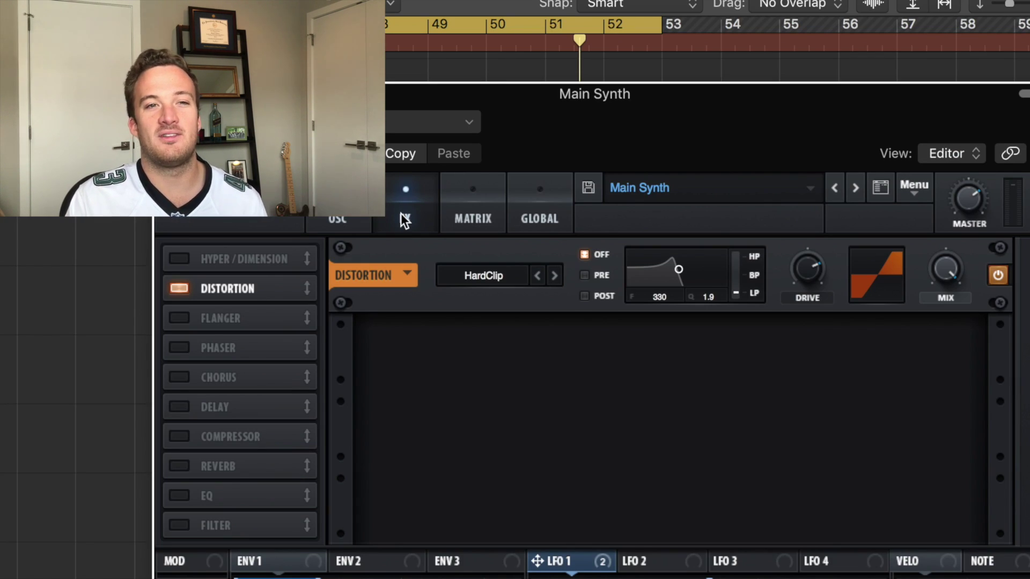
{"action": "left_click", "coordinate": [939, 306]}
{"action": "left_click_drag", "start_coordinate": [938, 304], "coordinate": [923, 184]}
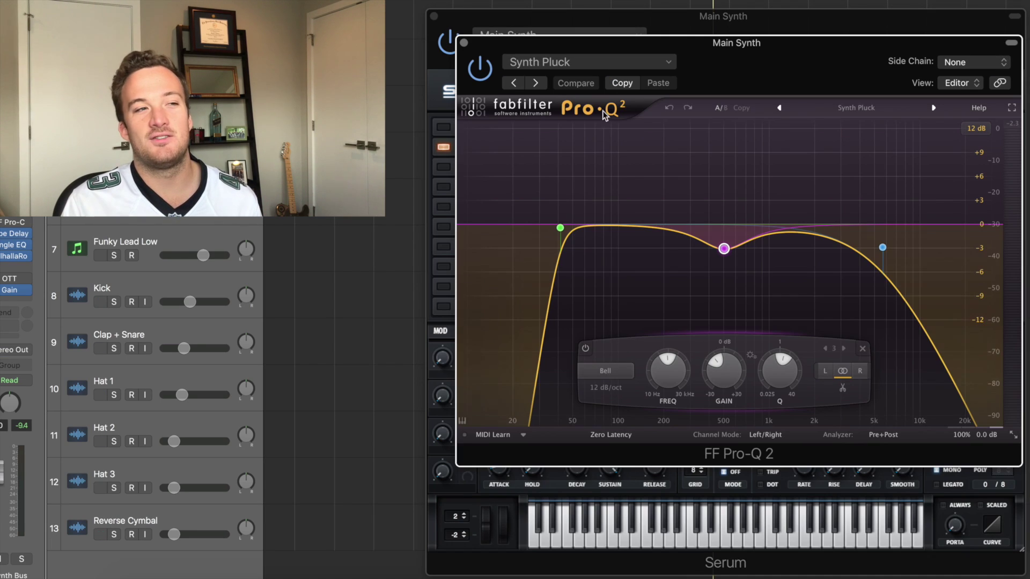
Examine the Main Synth's insert plug-ins, including the Pro-Q 2 high cut band and the OTT compressor.
{"action": "left_click", "coordinate": [882, 248]}
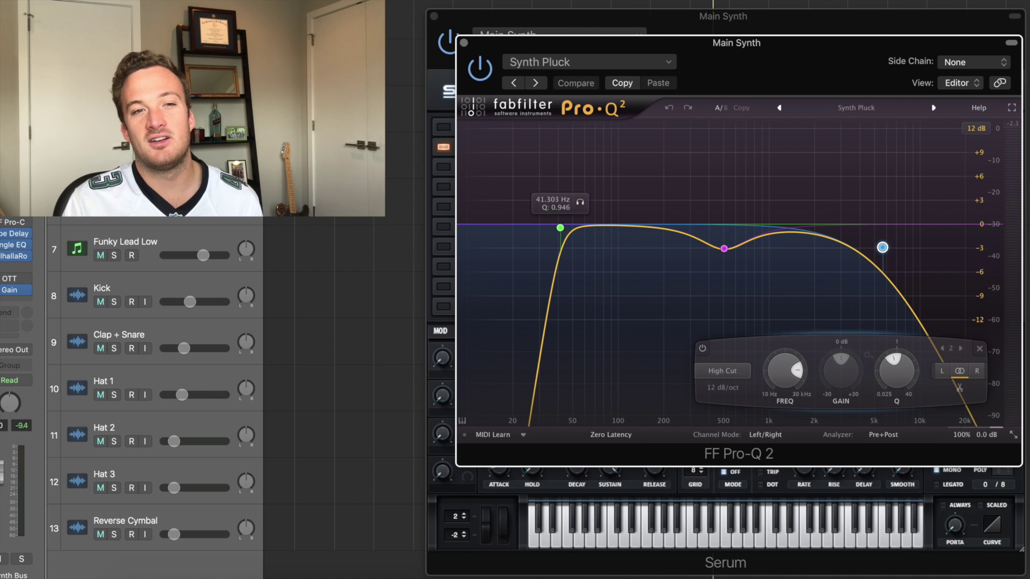
{"action": "left_click", "coordinate": [9, 278]}
{"action": "left_click_drag", "start_coordinate": [219, 12], "coordinate": [856, 103]}
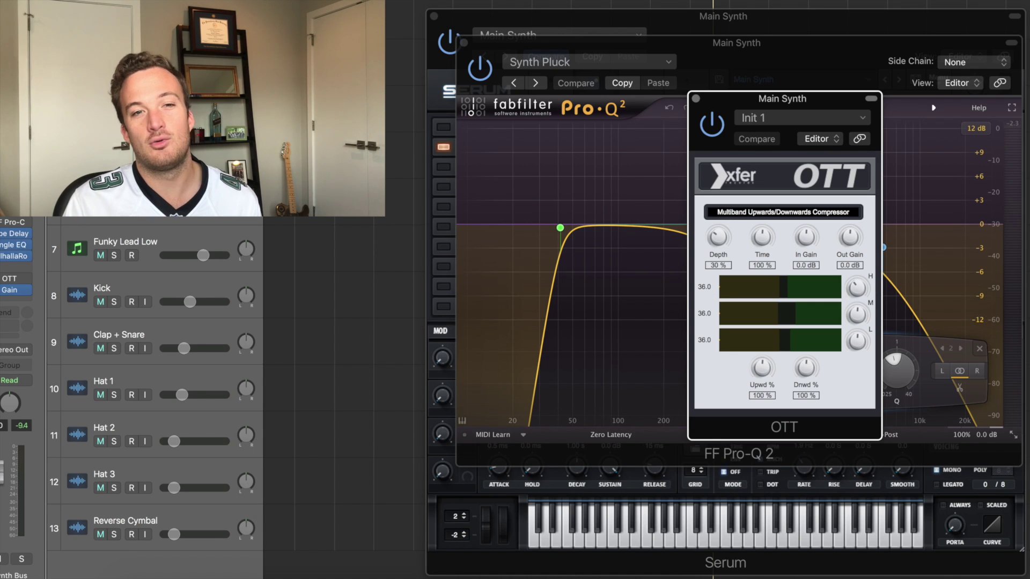
{"action": "left_click", "coordinate": [11, 222]}
{"action": "left_click_drag", "start_coordinate": [32, 1], "coordinate": [785, 95]}
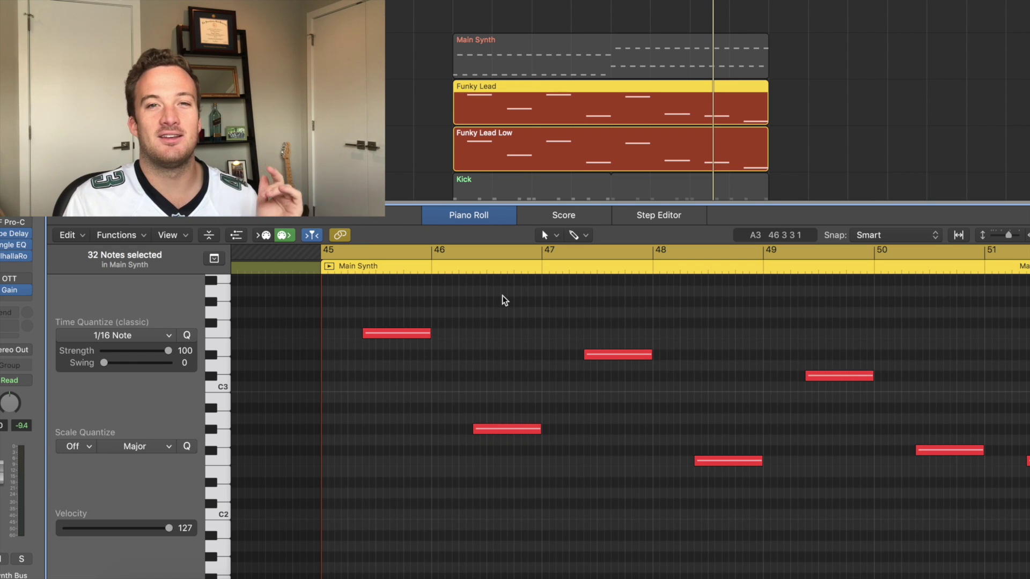
Play back the Funky Lead part and open its Serum synth beside the piano roll.
{"action": "key", "text": "space"}
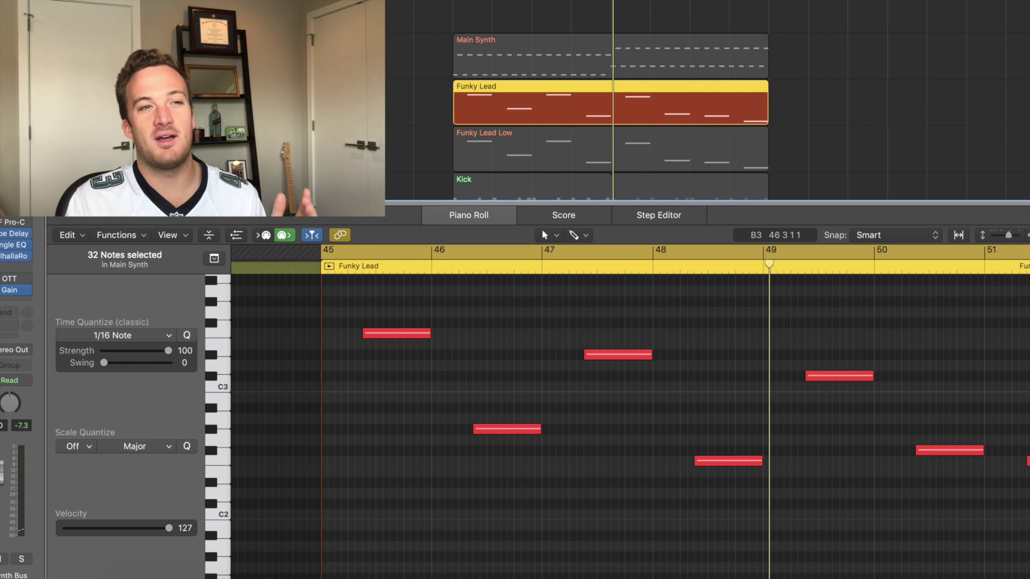
{"action": "key", "text": "space"}
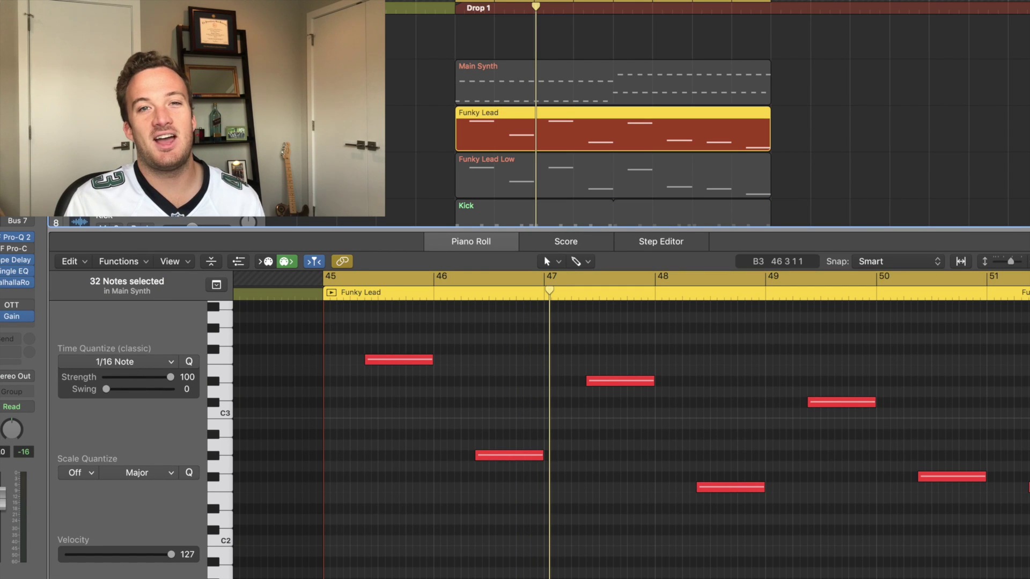
{"action": "left_click", "coordinate": [1, 220]}
{"action": "left_click_drag", "start_coordinate": [109, 0], "coordinate": [778, 24]}
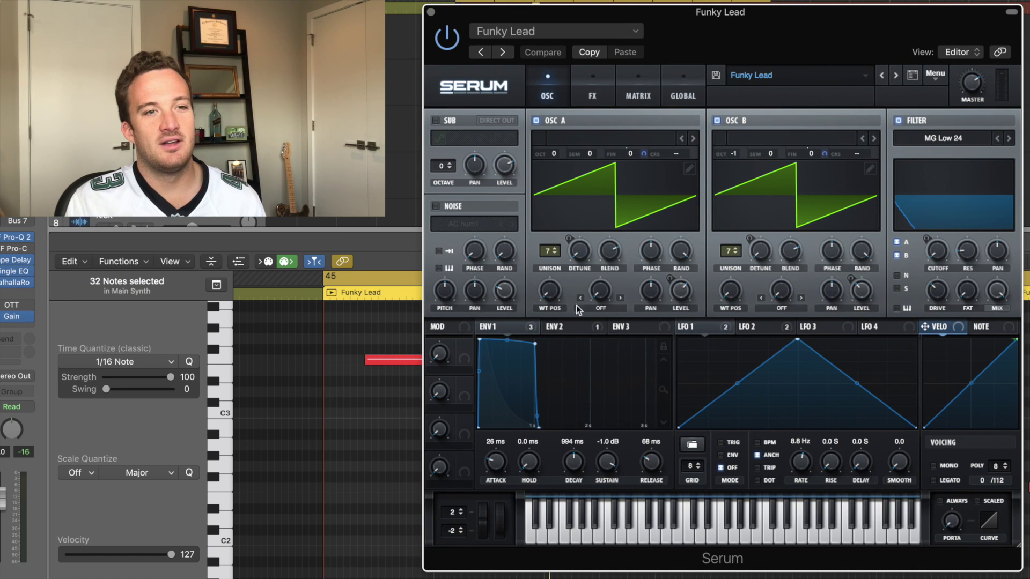
Try a sustain of about -10.1 dB and a different decay curve on envelope 1, and return the sustain to -1.0 dB.
{"action": "left_click", "coordinate": [552, 326]}
{"action": "left_click", "coordinate": [503, 327]}
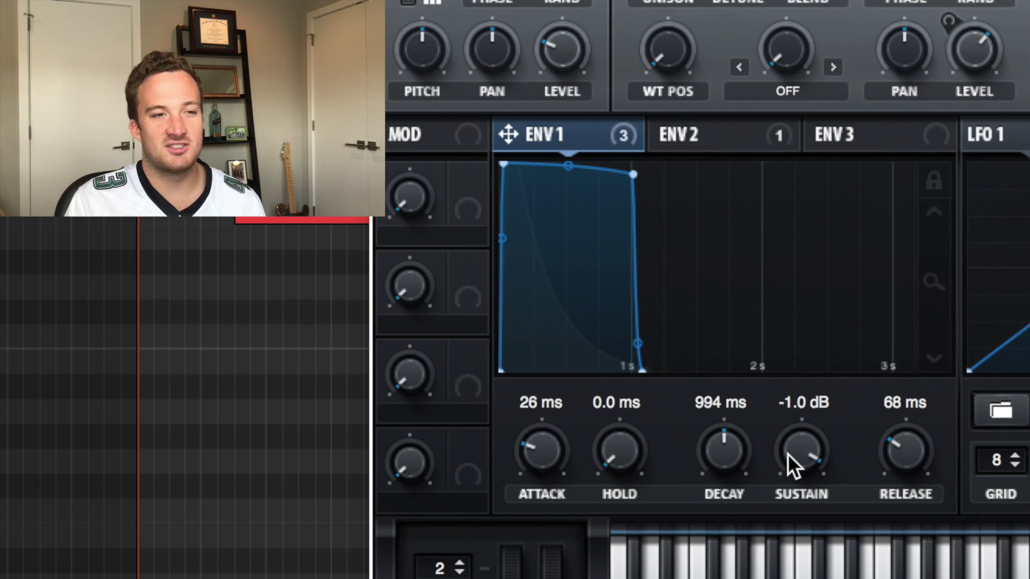
{"action": "left_click_drag", "start_coordinate": [787, 454], "coordinate": [808, 302]}
{"action": "left_click_drag", "start_coordinate": [800, 445], "coordinate": [797, 548]}
{"action": "left_click_drag", "start_coordinate": [568, 186], "coordinate": [578, 247]}
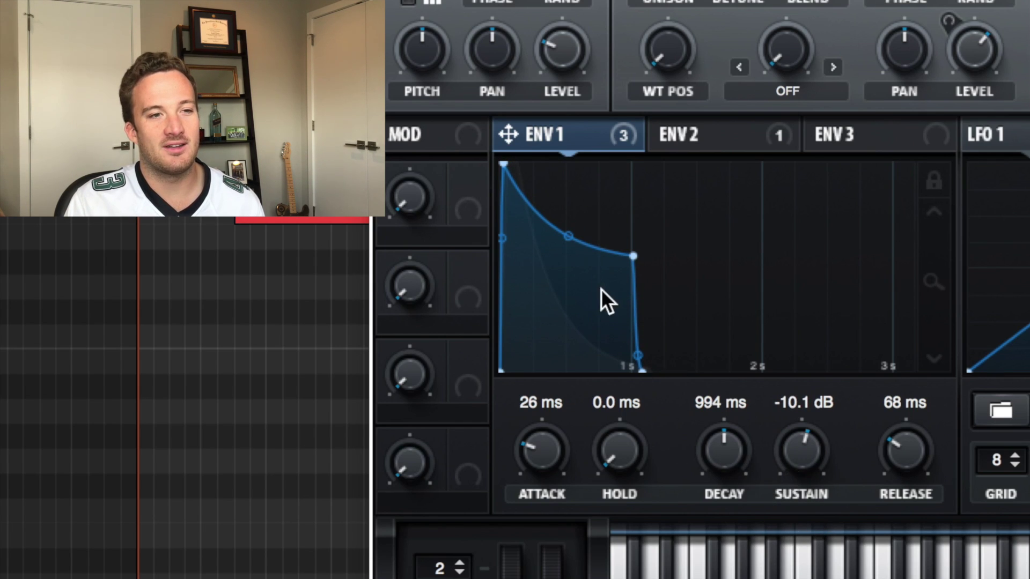
{"action": "left_click_drag", "start_coordinate": [572, 233], "coordinate": [583, 177]}
{"action": "left_click_drag", "start_coordinate": [793, 472], "coordinate": [793, 329]}
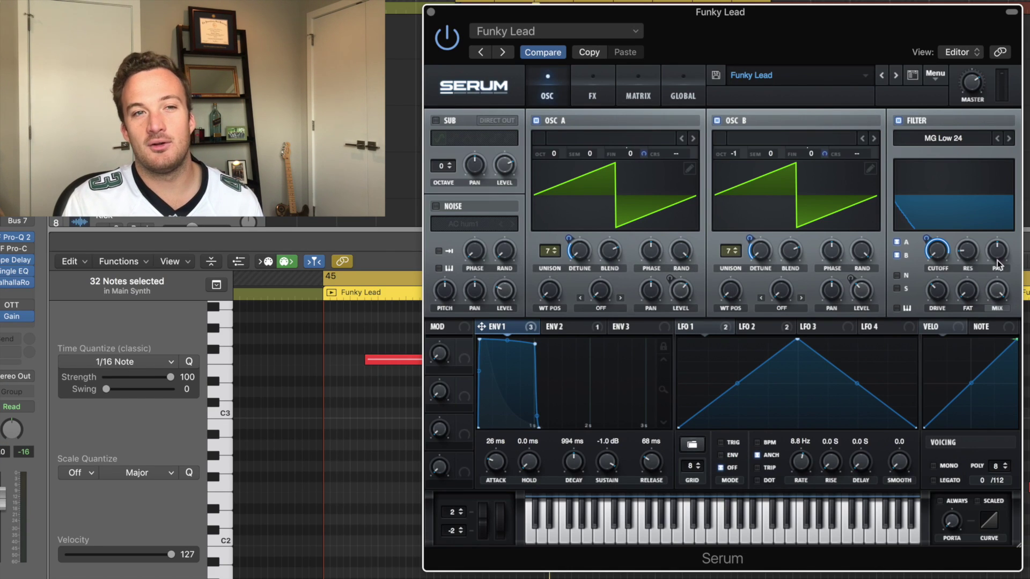
Examine the filter cutoff and LFO 2 fine-tuning modulation, and the effects page with envelope 2's reverb mix modulation.
{"action": "left_click", "coordinate": [933, 251]}
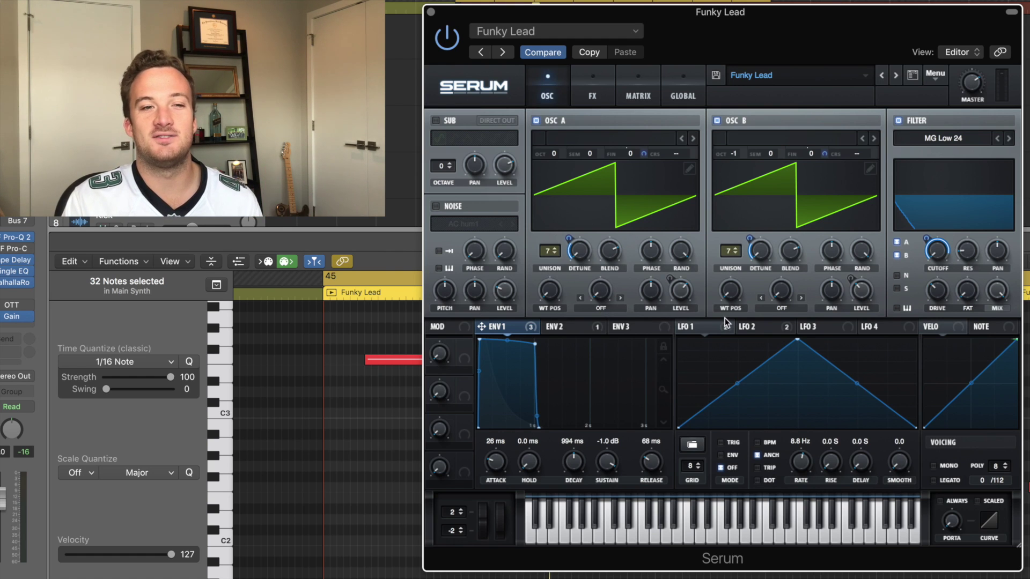
{"action": "left_click", "coordinate": [745, 327]}
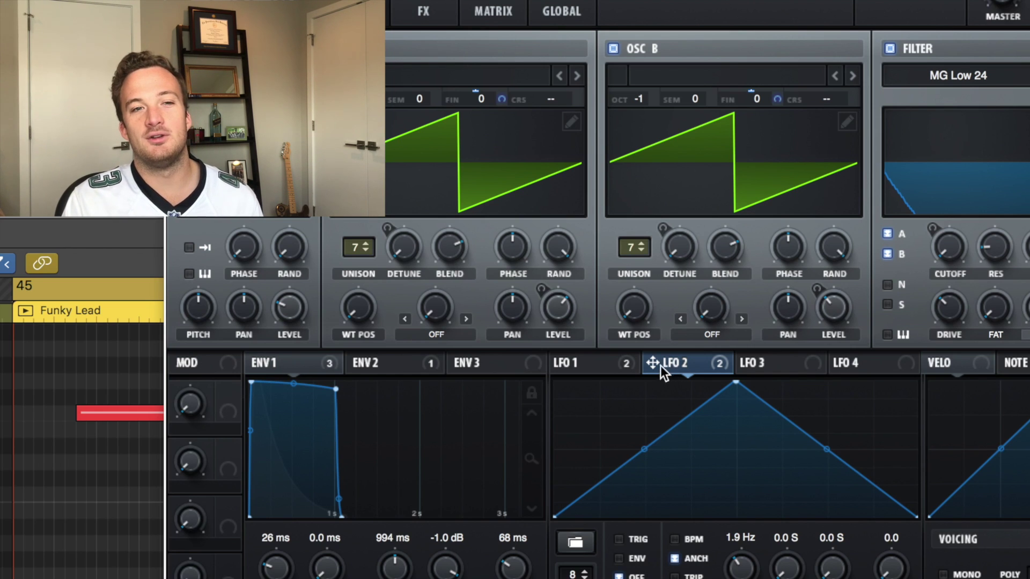
{"action": "left_click_drag", "start_coordinate": [656, 363], "coordinate": [504, 101]}
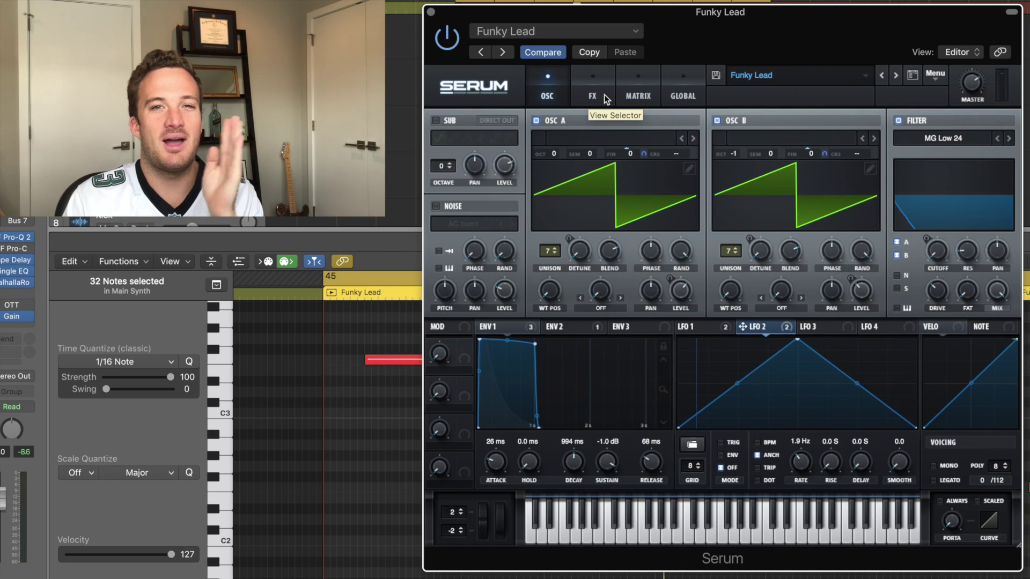
{"action": "left_click", "coordinate": [604, 94]}
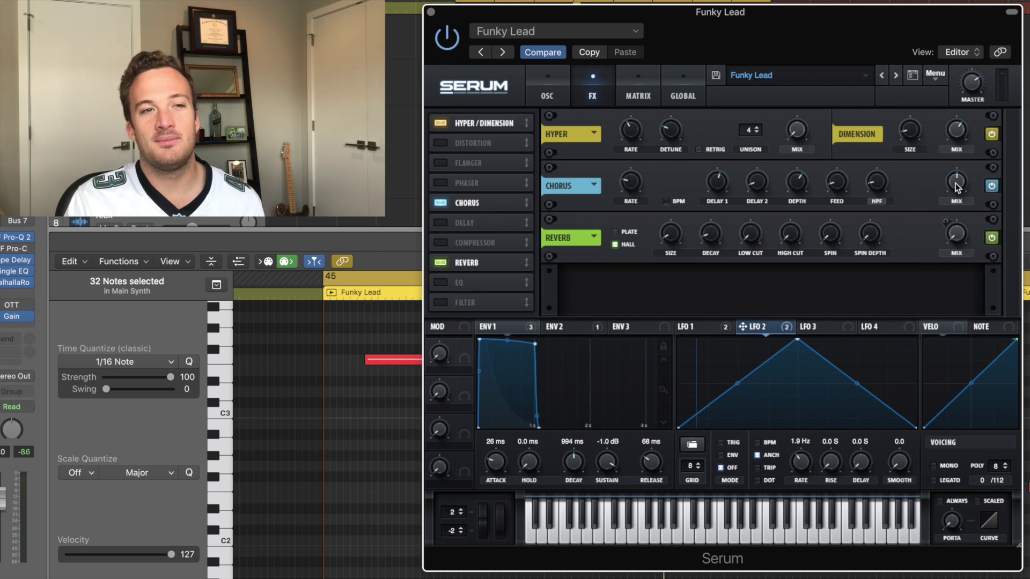
{"action": "left_click", "coordinate": [573, 329]}
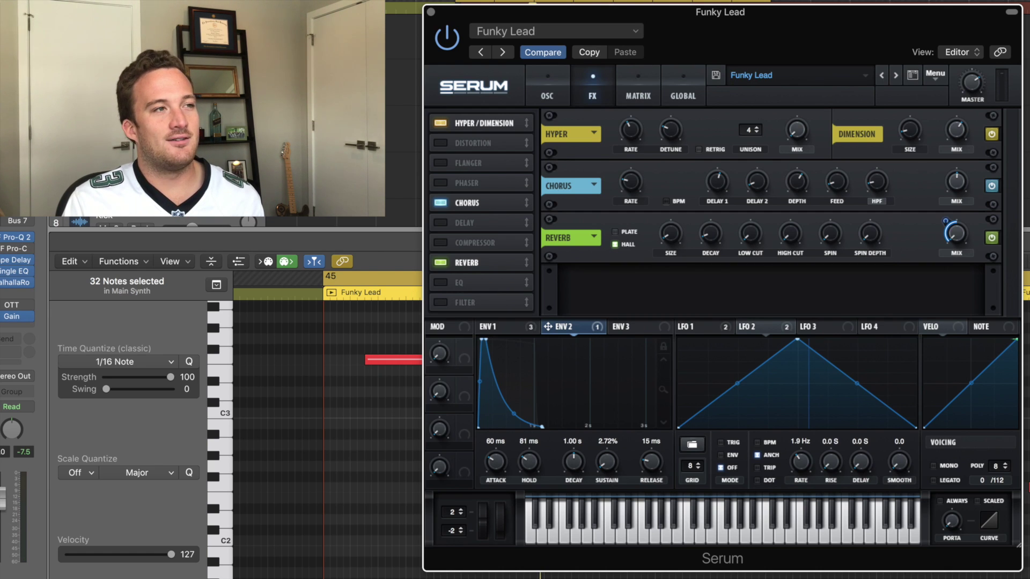
Review the Funky Lead's OTT compressor and inspect the bell, high shelf and low cut bands in its Pro-Q 2.
{"action": "left_click_drag", "start_coordinate": [657, 161], "coordinate": [887, 191]}
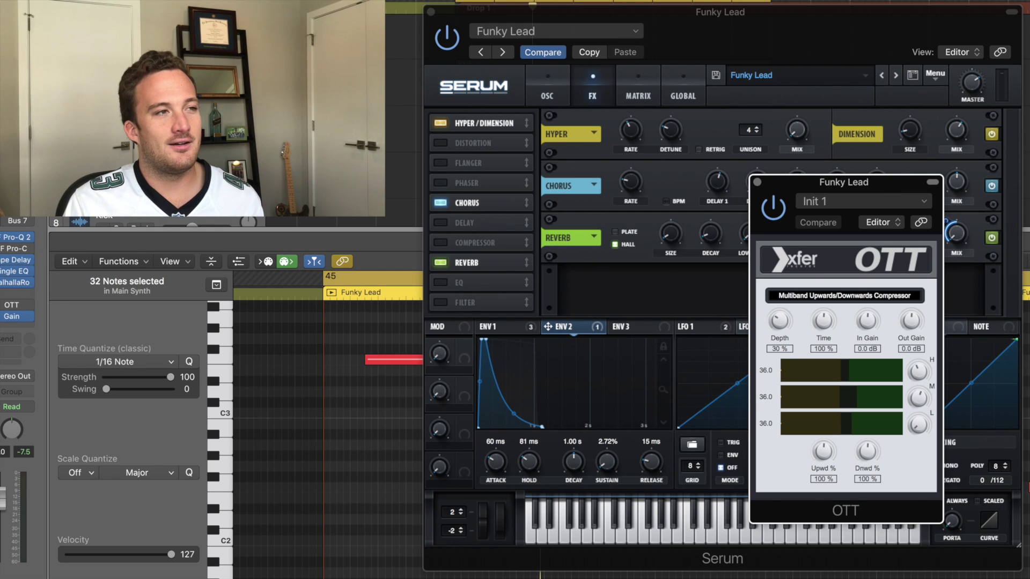
{"action": "left_click", "coordinate": [15, 237]}
{"action": "left_click_drag", "start_coordinate": [108, 1], "coordinate": [824, 174]}
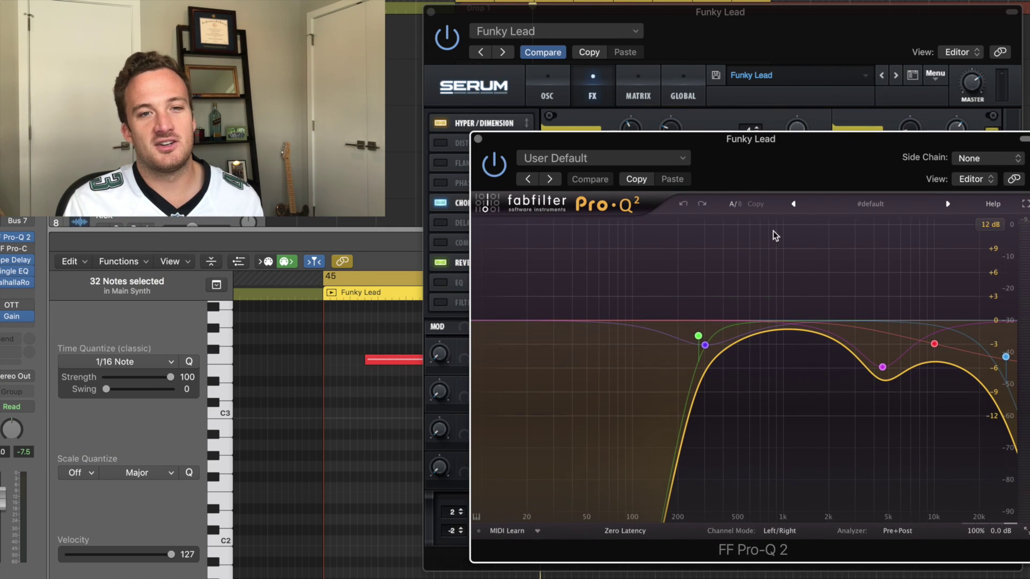
{"action": "left_click", "coordinate": [882, 368]}
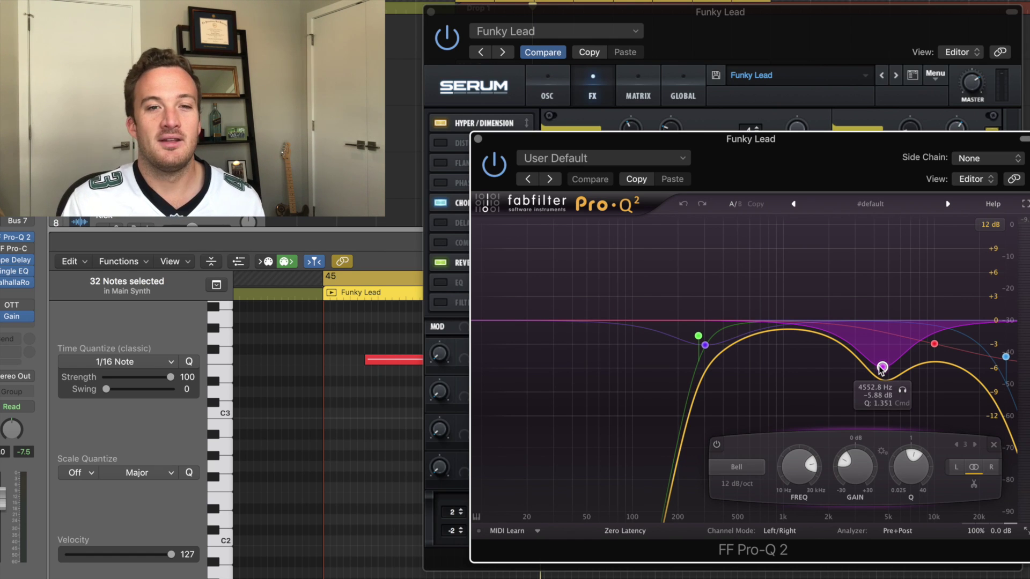
{"action": "left_click", "coordinate": [935, 345]}
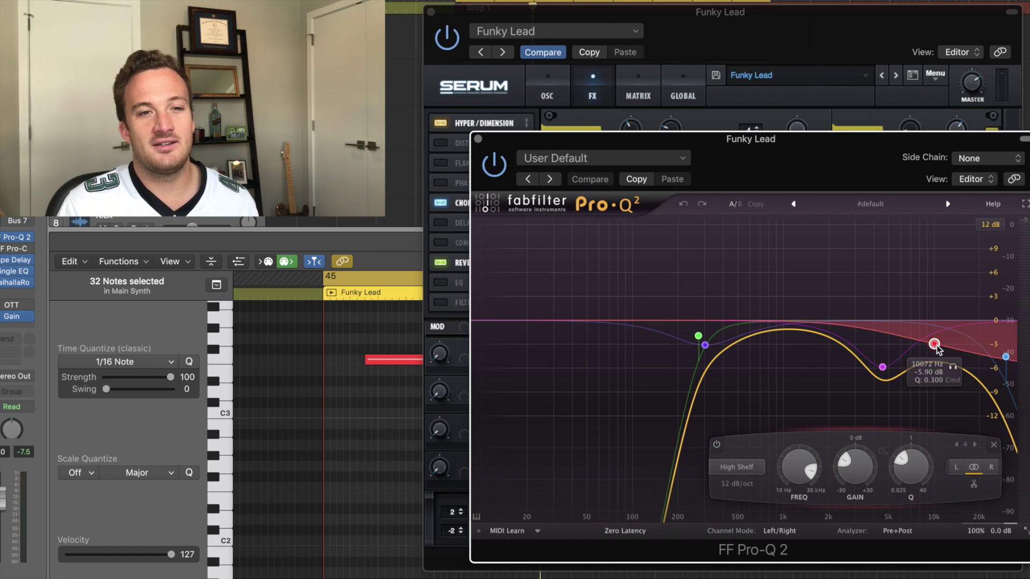
{"action": "left_click", "coordinate": [698, 336]}
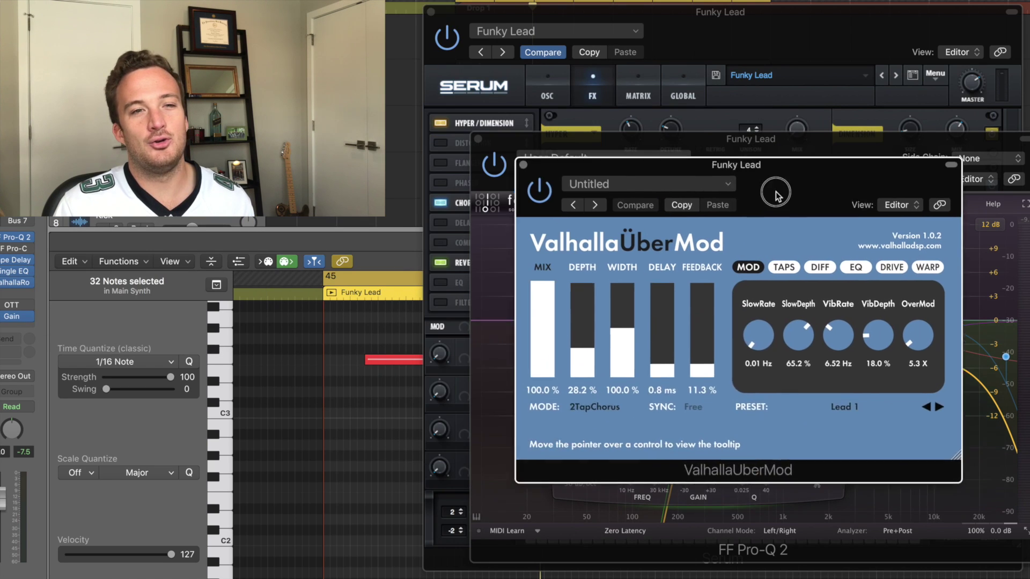
Copy the ValhallaÜberMod settings and try different feedback, delay and depth levels while the Funky Lead plays.
{"action": "left_click_drag", "start_coordinate": [768, 187], "coordinate": [799, 197]}
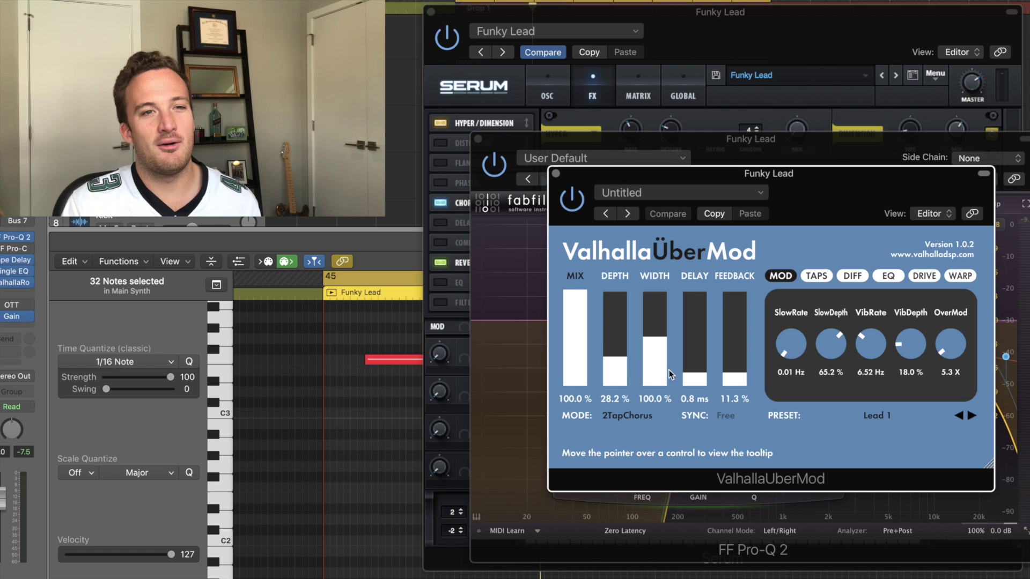
{"action": "left_click", "coordinate": [712, 214]}
{"action": "key", "text": "space"}
{"action": "left_click_drag", "start_coordinate": [730, 378], "coordinate": [731, 319]}
{"action": "mouse_move", "coordinate": [690, 356]}
{"action": "left_mouse_down"}
{"action": "mouse_move", "coordinate": [692, 335]}
{"action": "mouse_move", "coordinate": [692, 359]}
{"action": "left_mouse_up"}
{"action": "left_click_drag", "start_coordinate": [616, 359], "coordinate": [583, 283]}
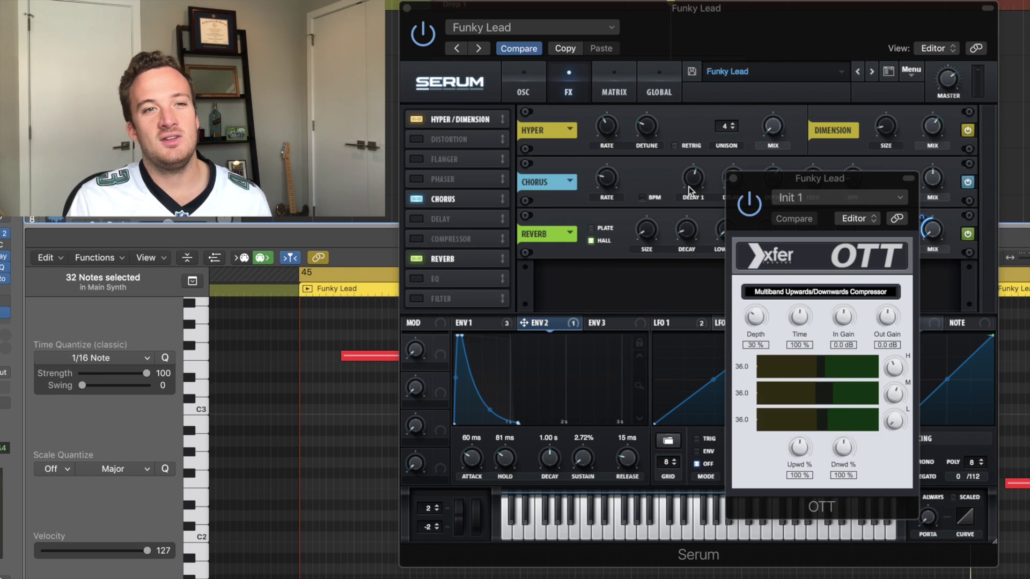
Close the Funky Lead's OTT and Serum windows and hide the piano roll.
{"action": "left_click", "coordinate": [733, 178]}
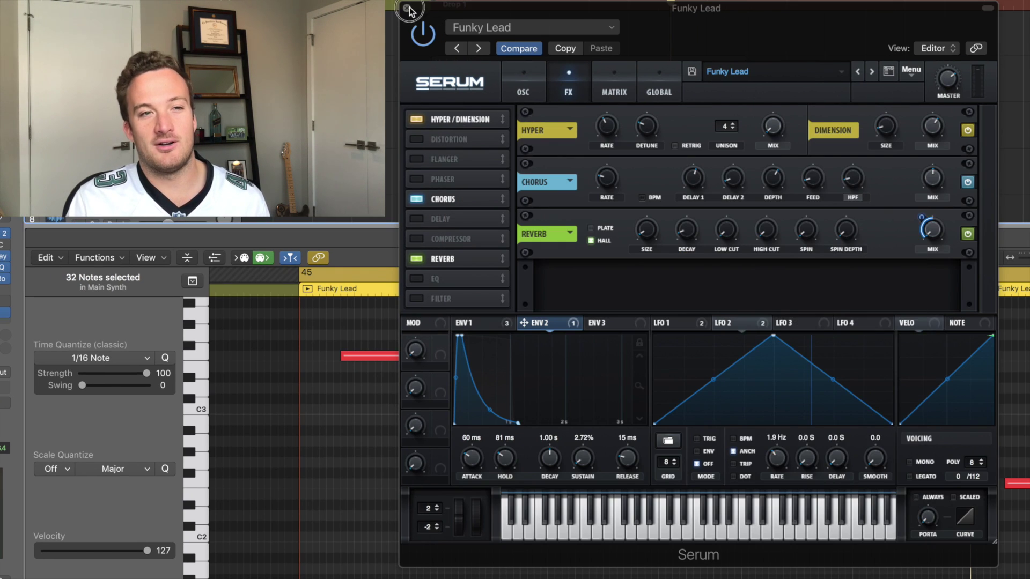
{"action": "left_click", "coordinate": [408, 8]}
{"action": "key", "text": "p"}
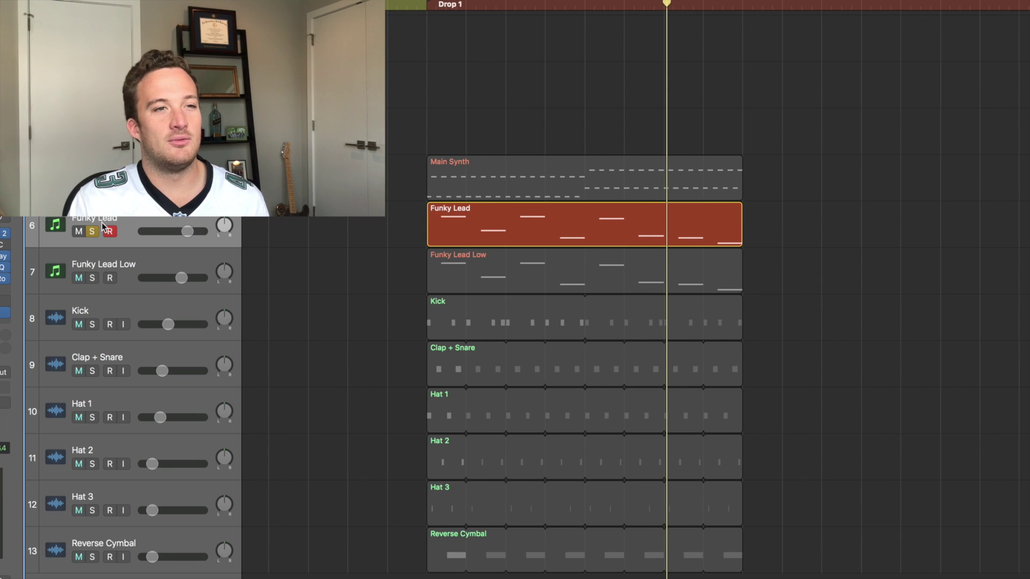
Duplicate the Funky Lead track with its settings and delete the duplicate.
{"action": "key", "text": "super+d"}
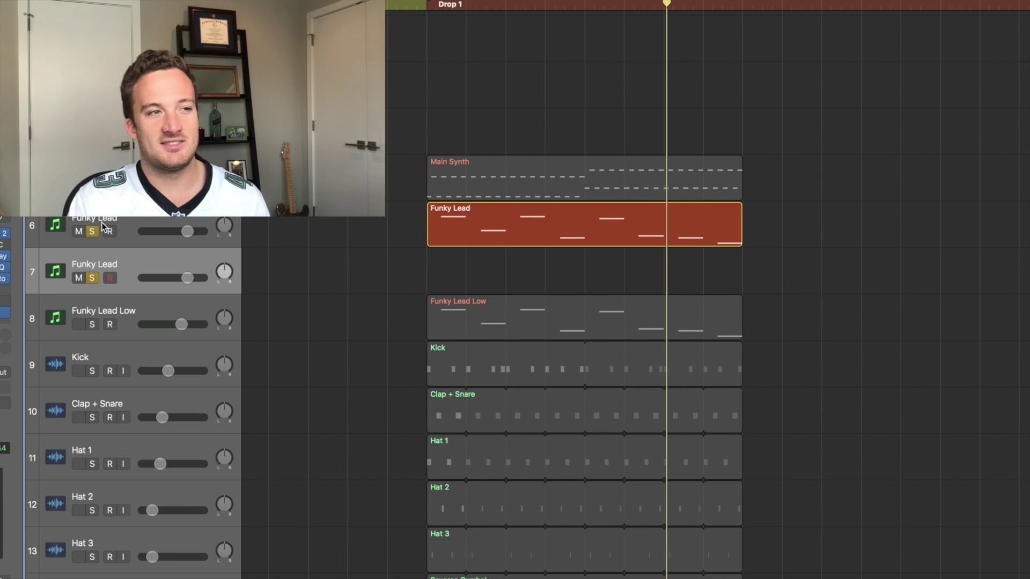
{"action": "key", "text": "super+BackSpace"}
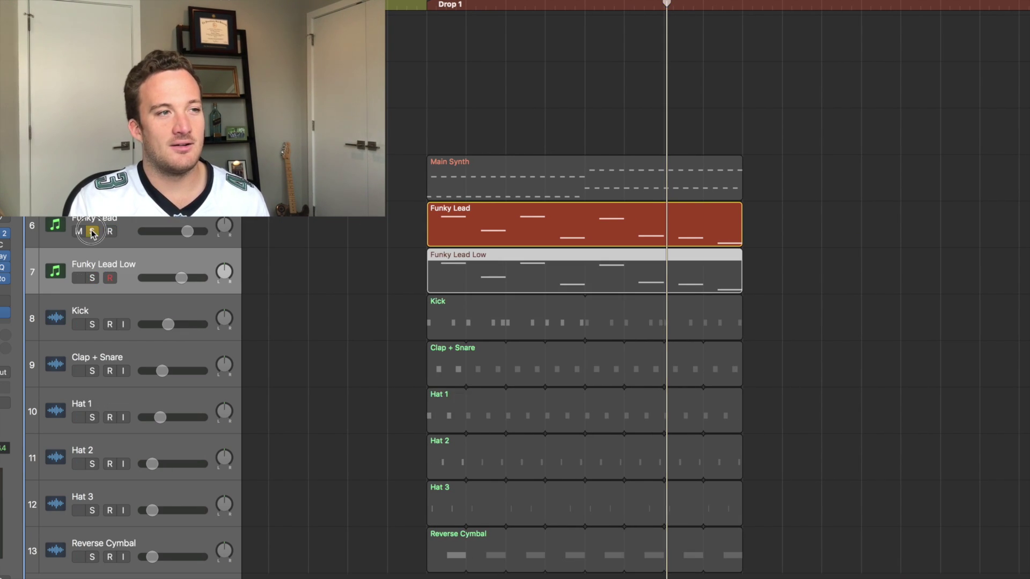
Solo the Funky Lead Low track in place of Funky Lead and show its region's notes in the piano roll.
{"action": "left_click", "coordinate": [93, 277]}
{"action": "left_click", "coordinate": [92, 278]}
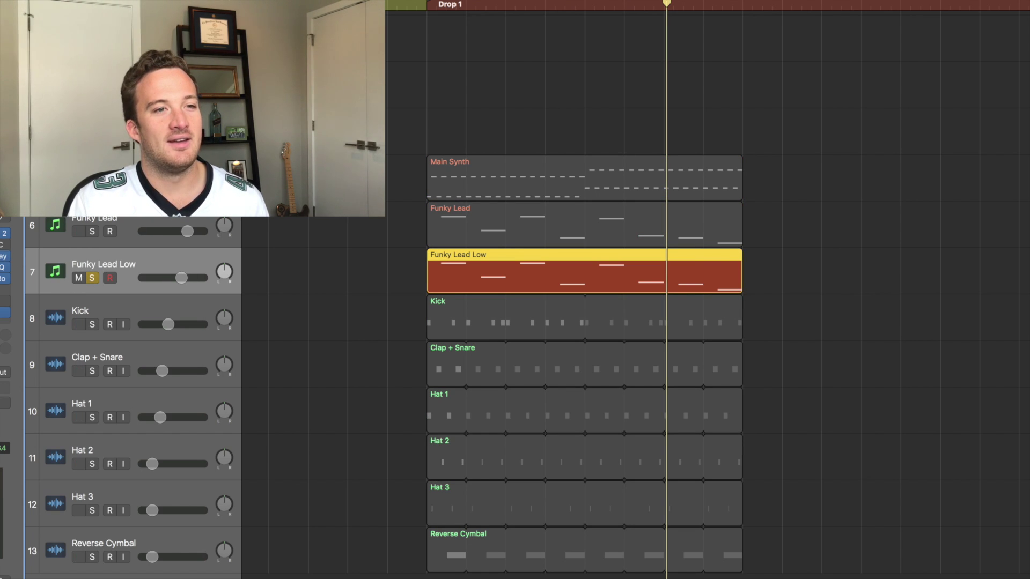
{"action": "left_click", "coordinate": [396, 279]}
{"action": "double_click", "coordinate": [472, 273]}
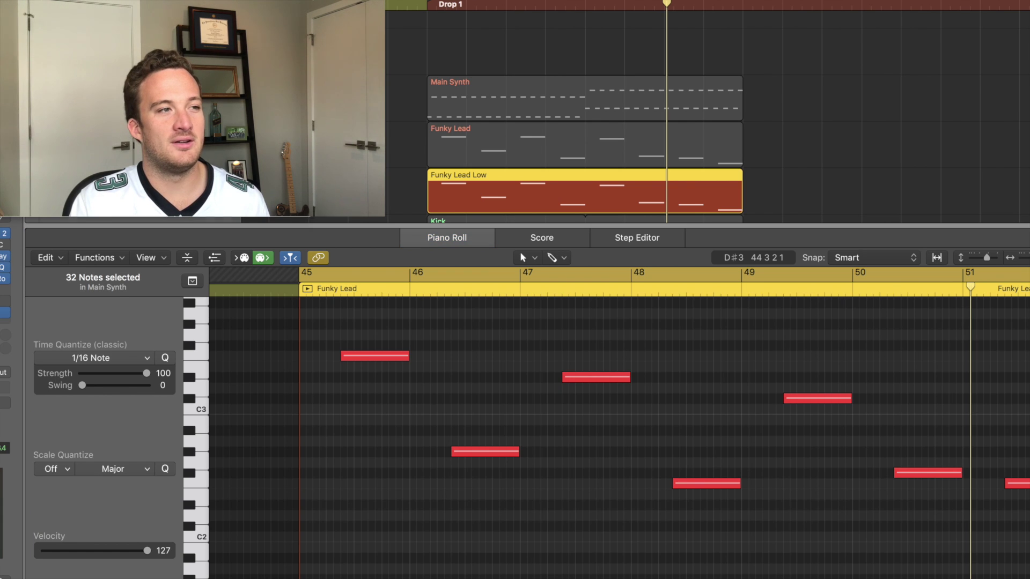
Review the pitch and formant settings of Funky Lead Low's Little AlterBoy and compare the sound with the effect bypassed and enabled.
{"action": "left_click", "coordinate": [3, 279]}
{"action": "left_click_drag", "start_coordinate": [671, 232], "coordinate": [708, 304]}
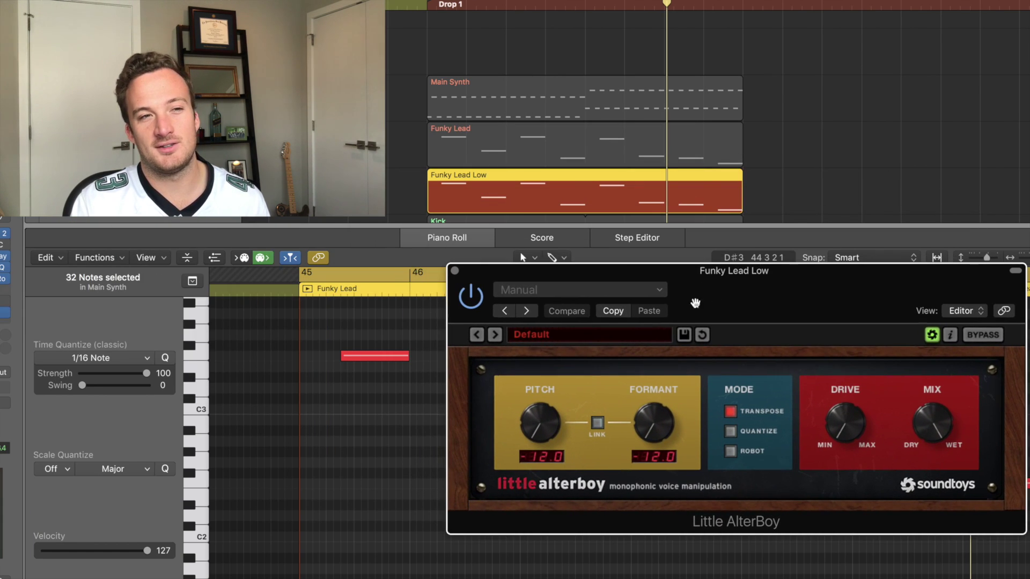
{"action": "left_click_drag", "start_coordinate": [523, 404], "coordinate": [651, 425]}
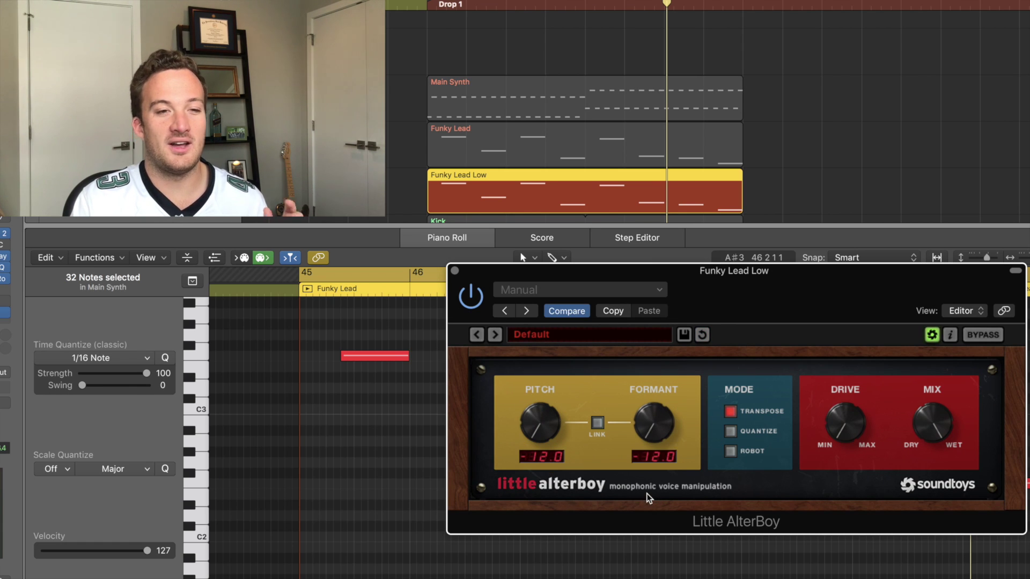
{"action": "left_click", "coordinate": [472, 297]}
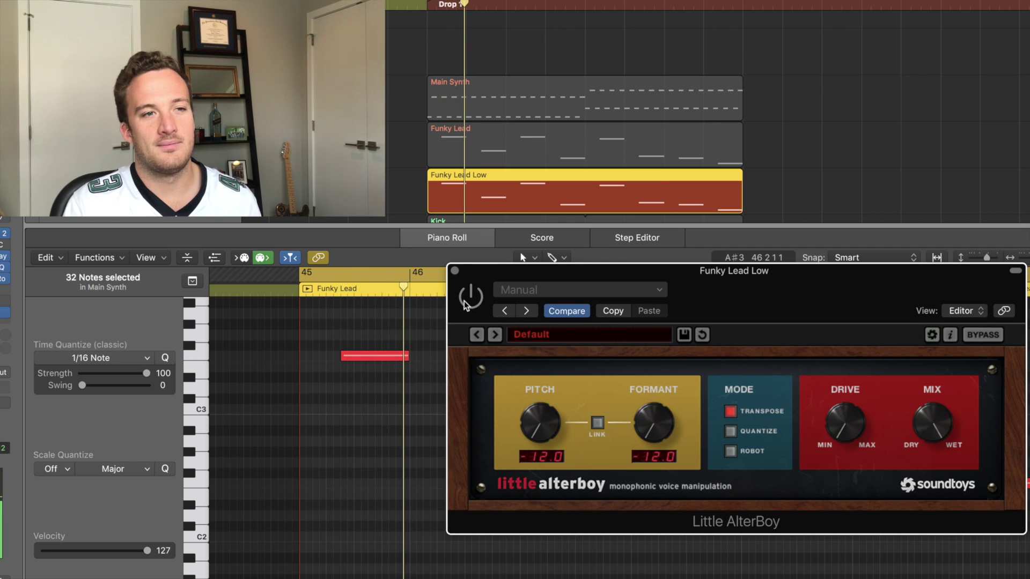
{"action": "left_click", "coordinate": [471, 298]}
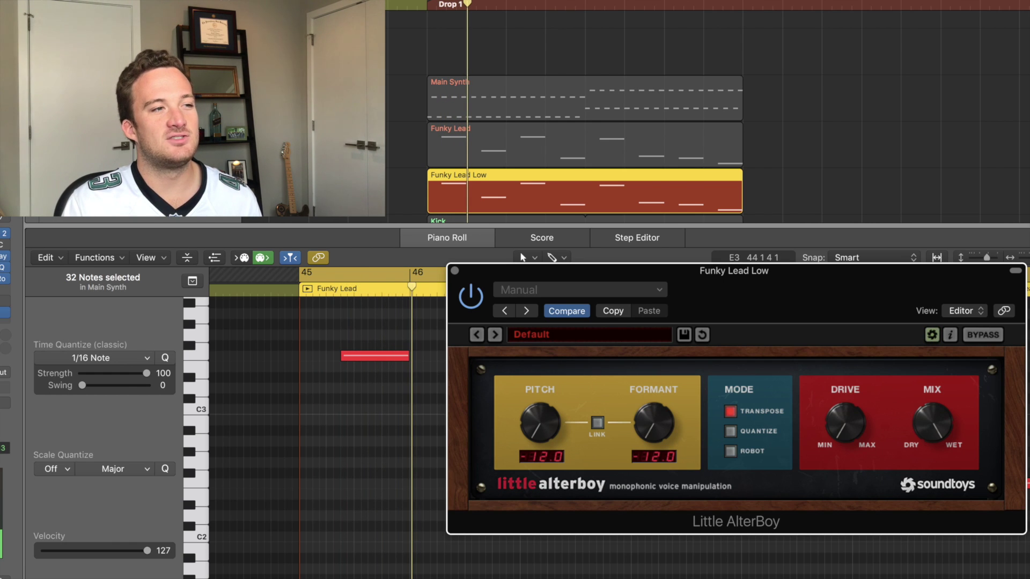
Review the mix and decay settings of Funky Lead Low's ValhallaRoom and inspect the high cut band in its Pro-Q 2.
{"action": "left_click", "coordinate": [3, 279]}
{"action": "left_click_drag", "start_coordinate": [0, 0], "coordinate": [700, 103]}
{"action": "left_click_drag", "start_coordinate": [534, 298], "coordinate": [553, 156]}
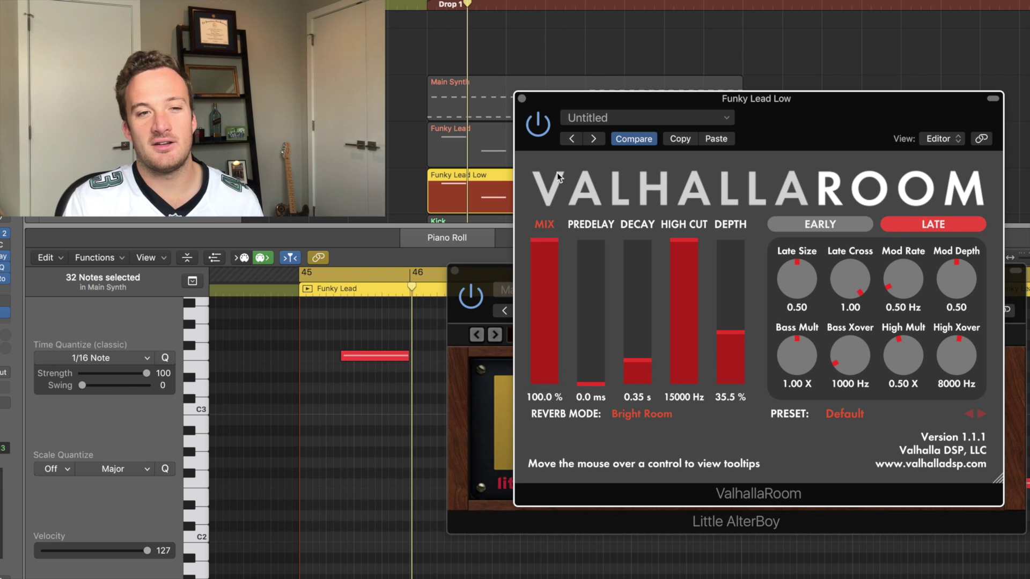
{"action": "left_click_drag", "start_coordinate": [642, 364], "coordinate": [640, 363]}
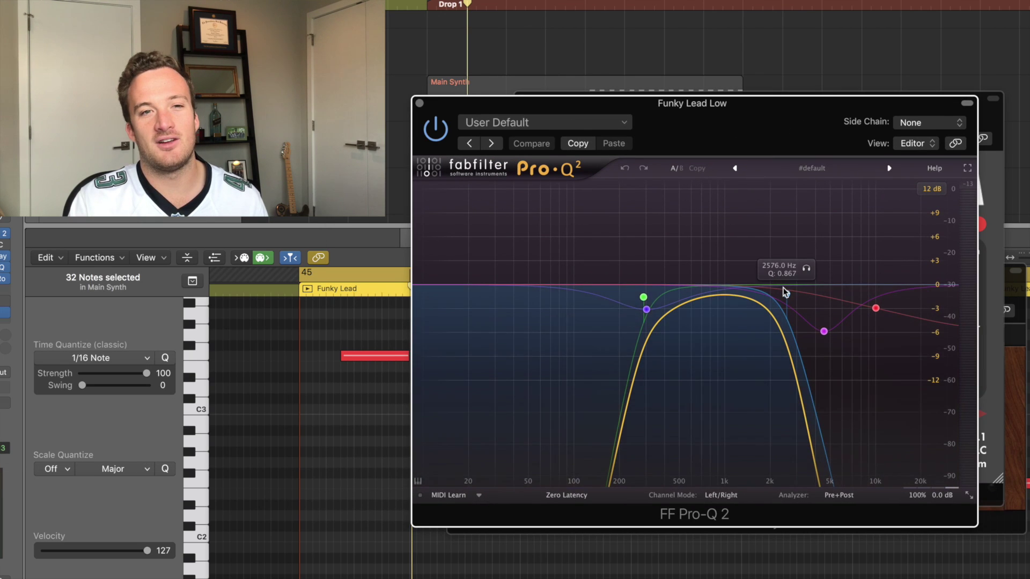
{"action": "mouse_move", "coordinate": [784, 293]}
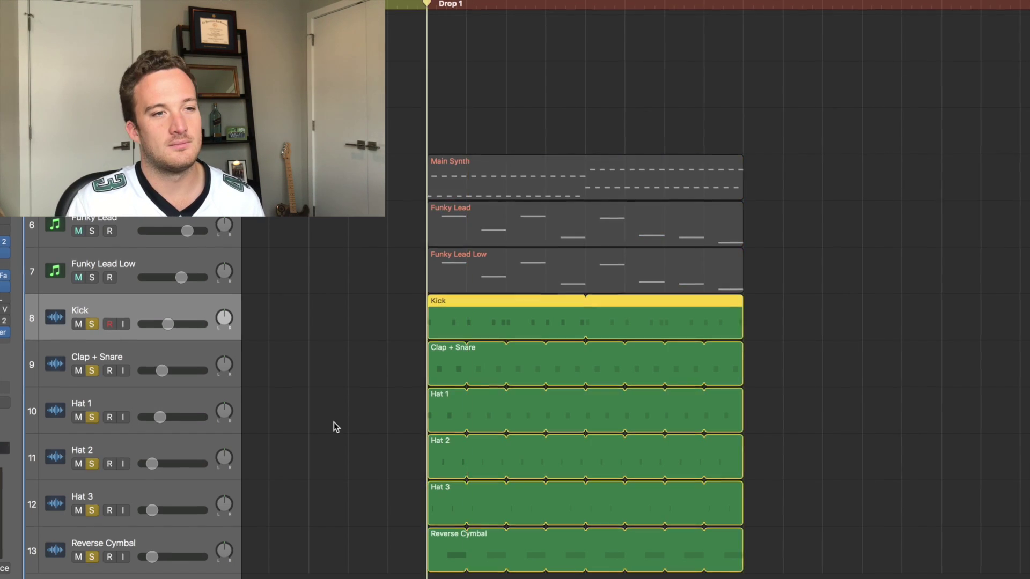
Audition the soloed drum tracks together, followed by Hat 1, Hat 2 and Hat 3 soloed on their own.
{"action": "key", "text": "space"}
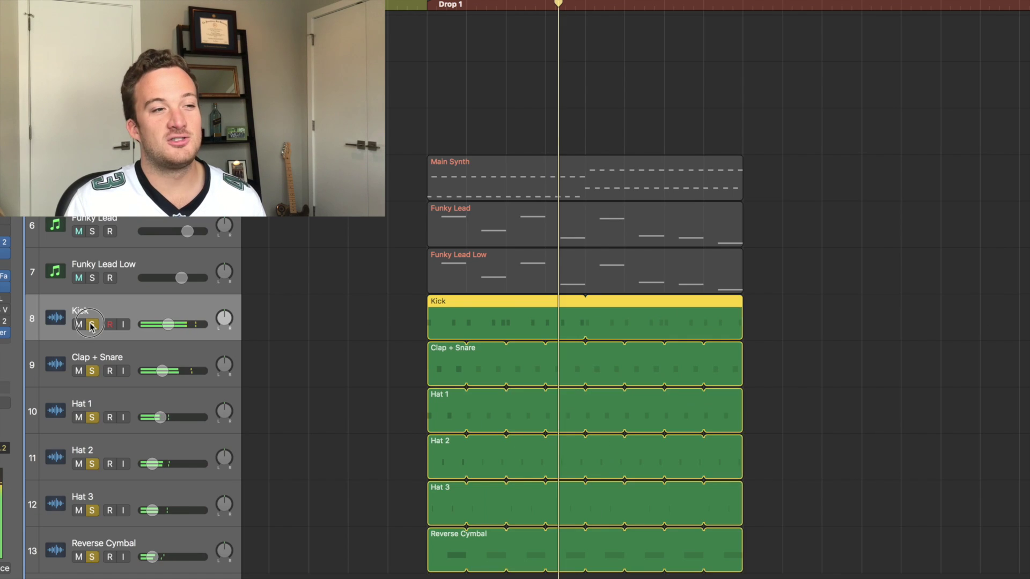
{"action": "left_click", "coordinate": [92, 324]}
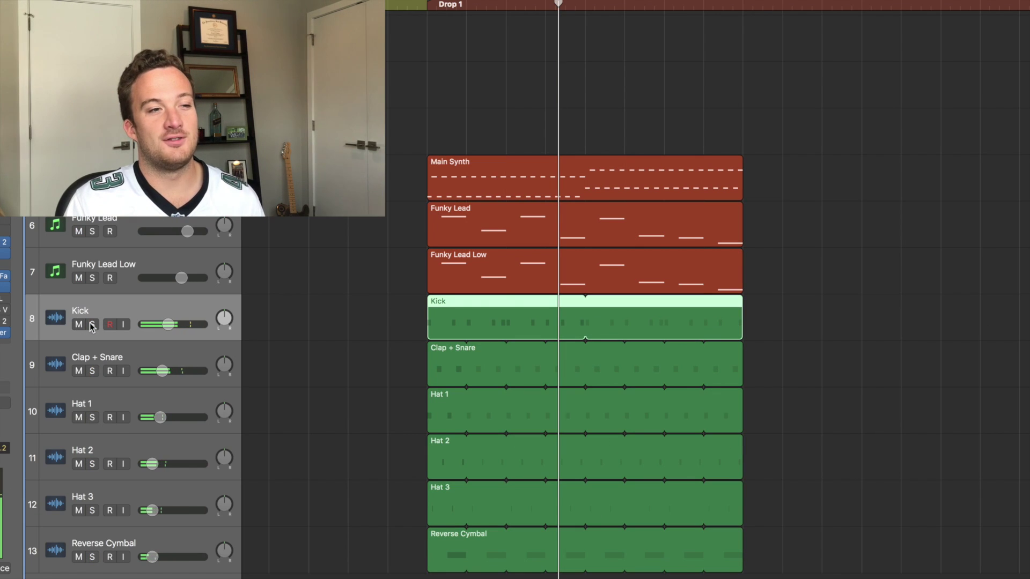
{"action": "left_click_drag", "start_coordinate": [92, 417], "coordinate": [92, 510]}
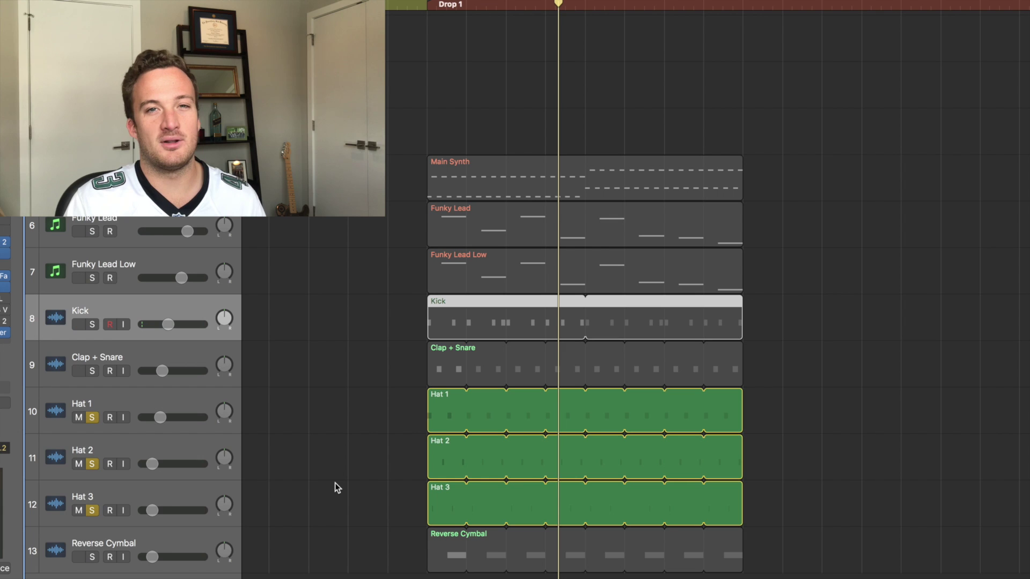
{"action": "key", "text": "space"}
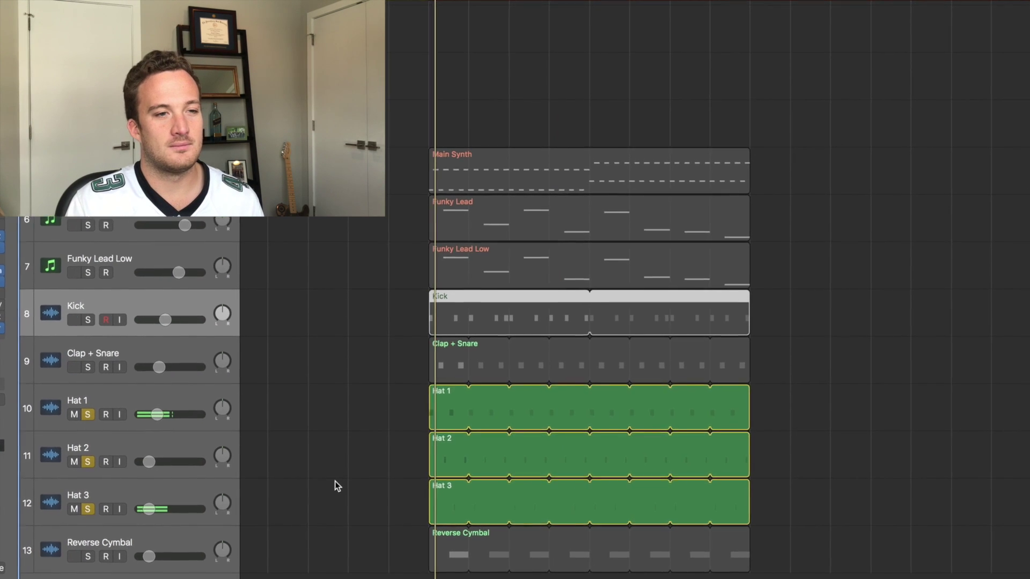